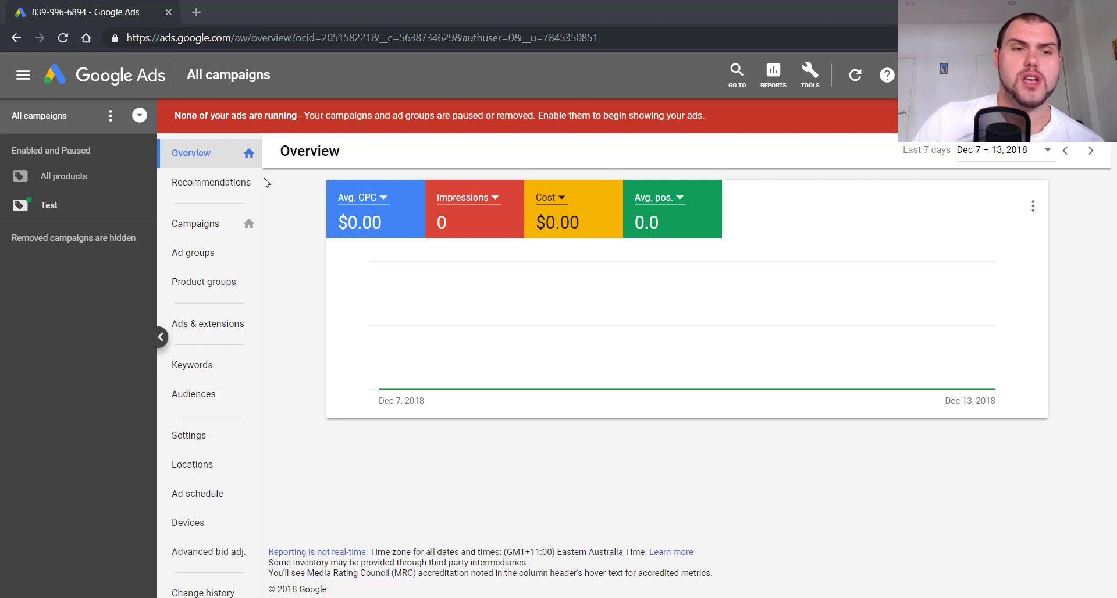
- Start a new campaign with the Sales goal and the Shopping campaign type
click(214, 223)
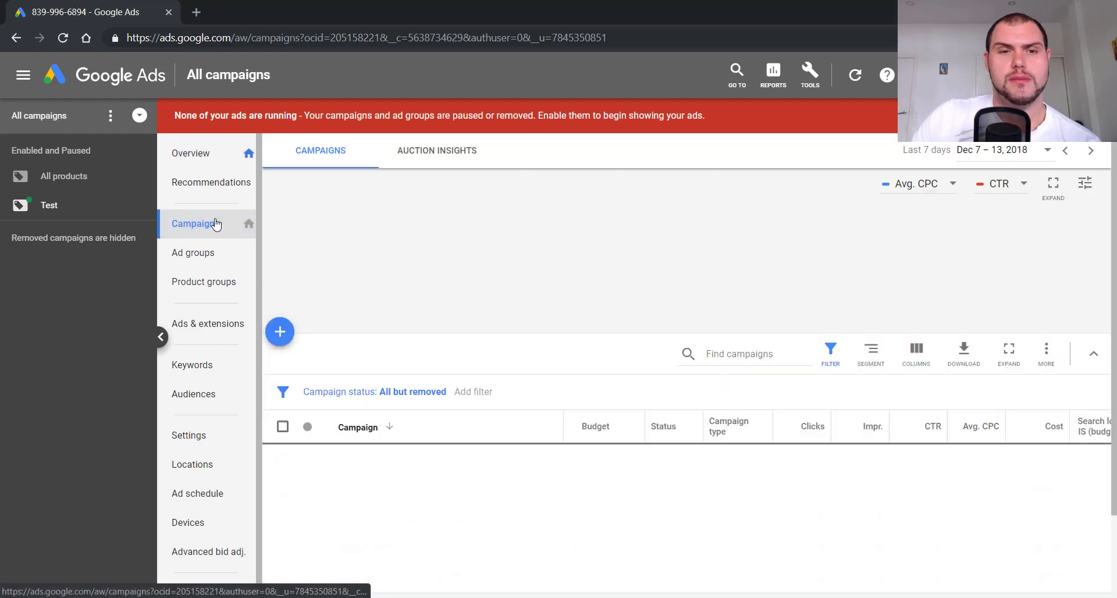
click(285, 340)
click(340, 388)
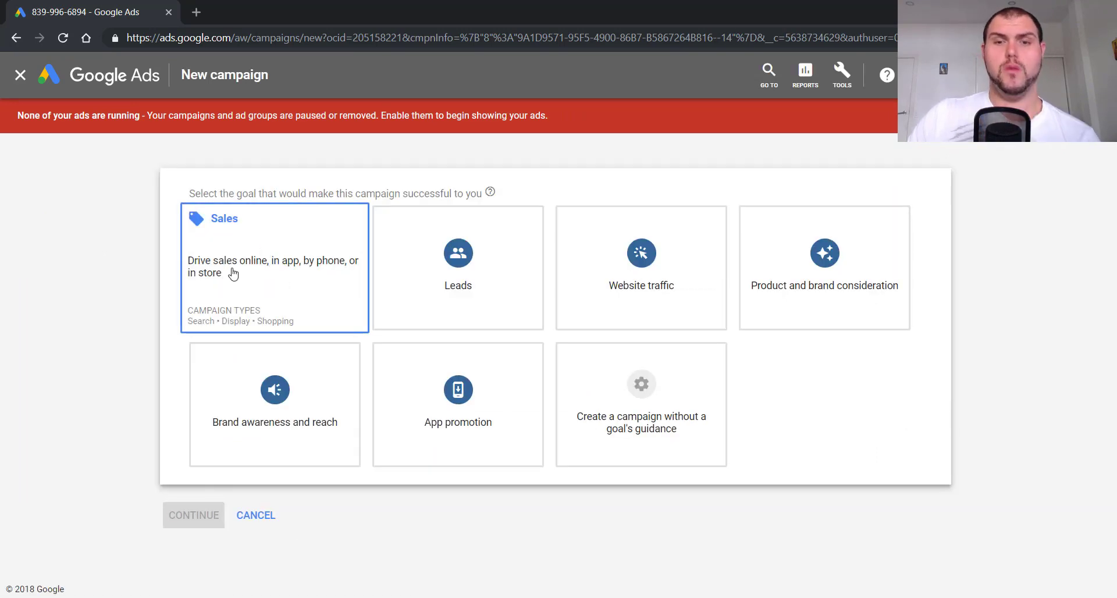
click(233, 273)
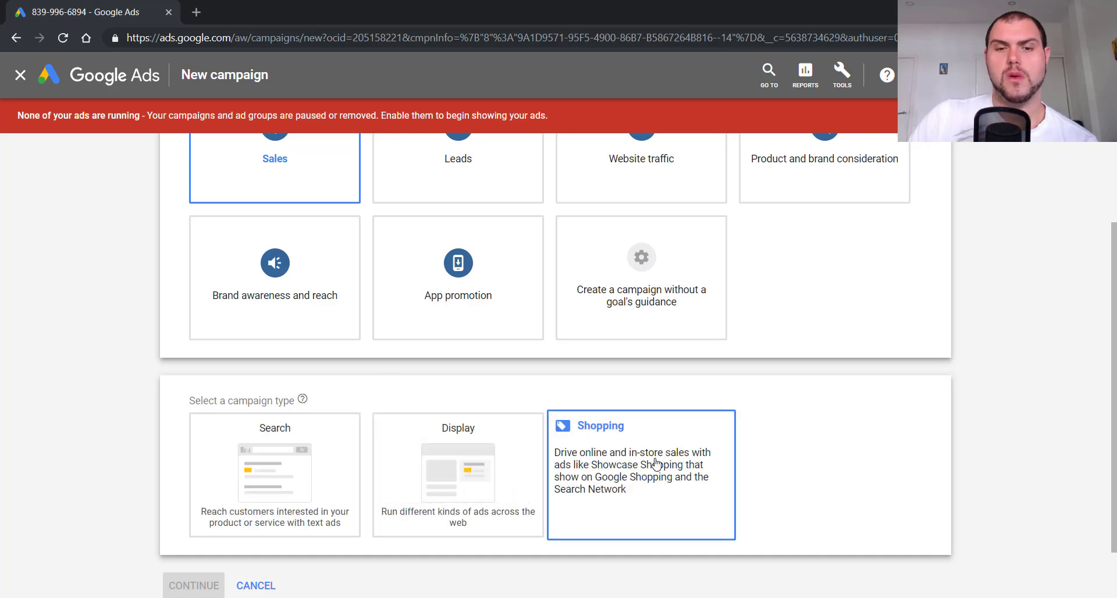
click(655, 463)
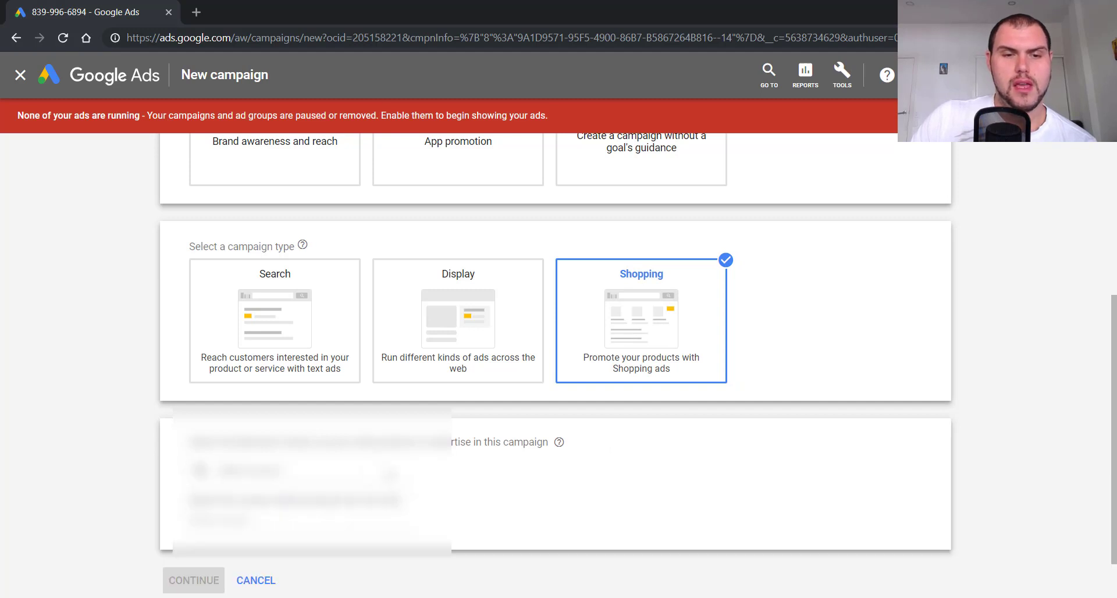
- Select the Merchant Center account to advertise from and set the country of sale to Australia
click(384, 473)
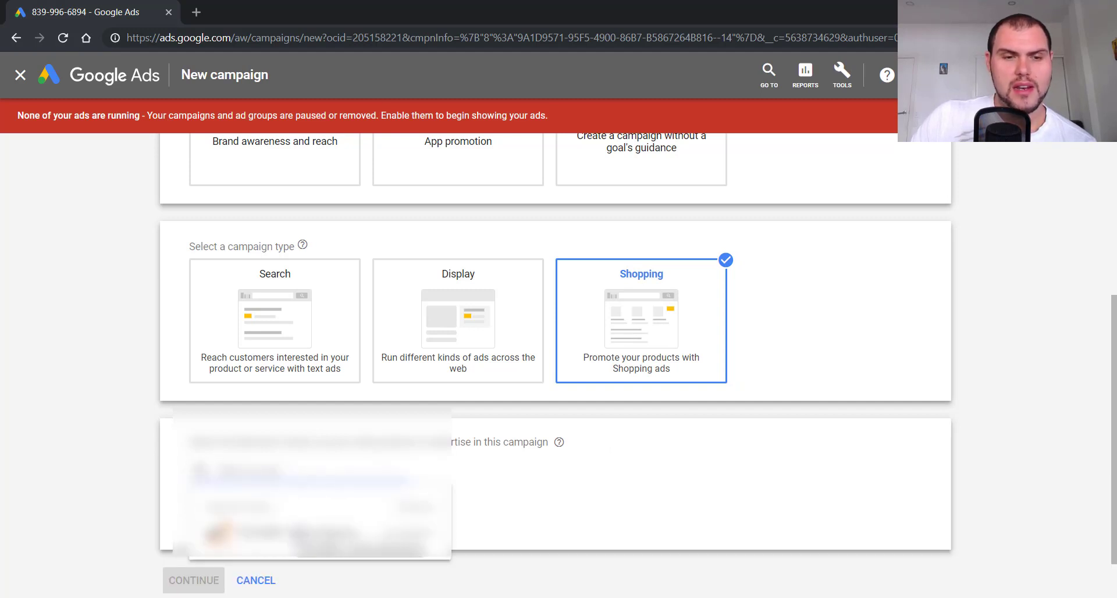
click(297, 530)
click(278, 550)
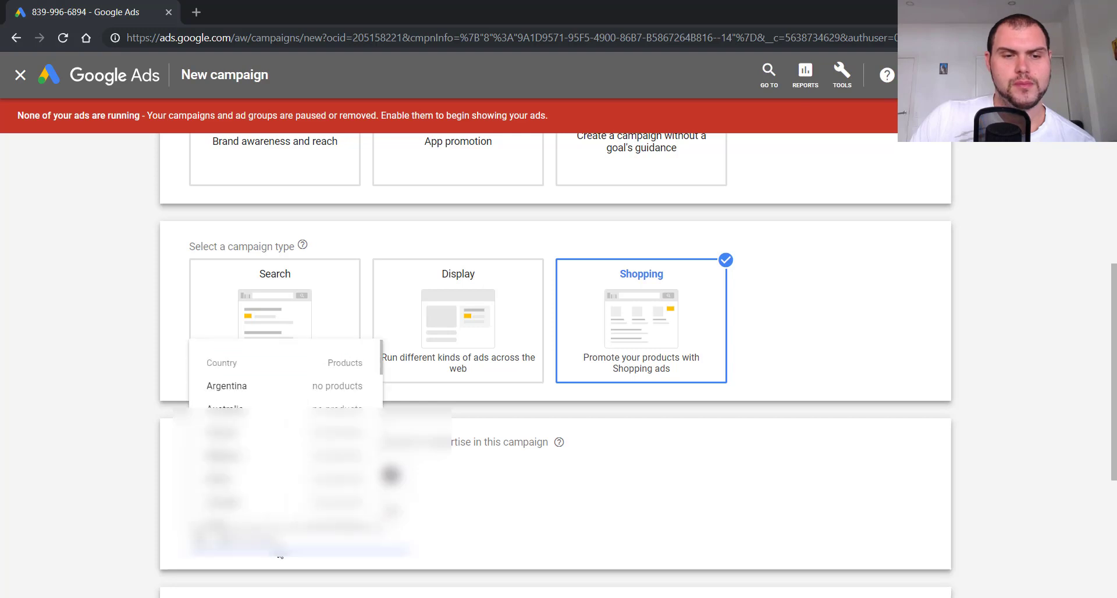
click(241, 387)
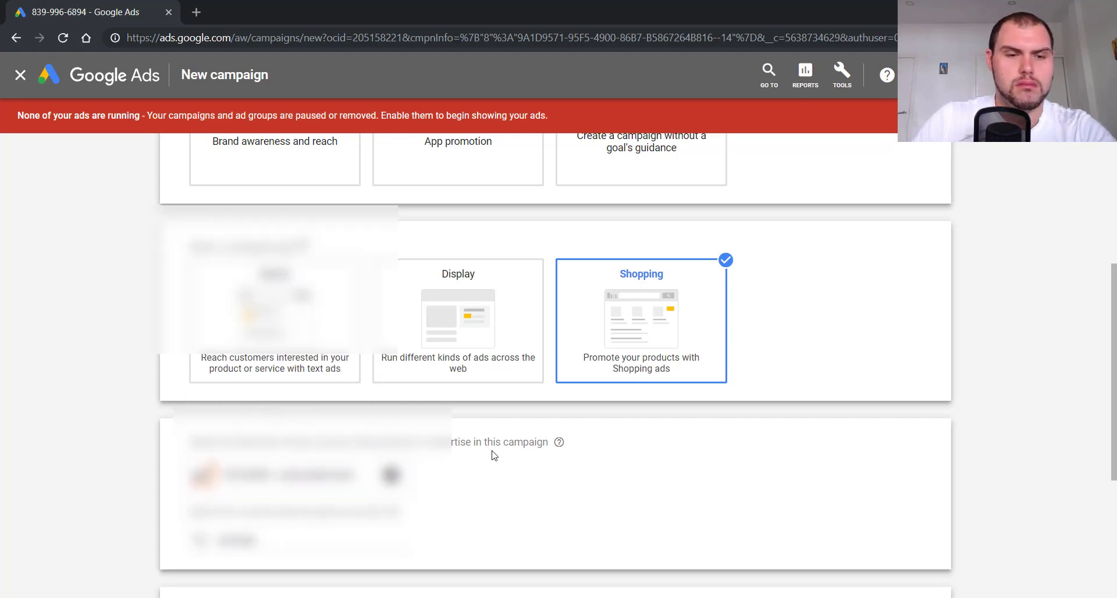
- Keep the Standard Shopping campaign subtype and continue to the campaign settings
scroll(491, 453, down, 4)
mouse_move(291, 396)
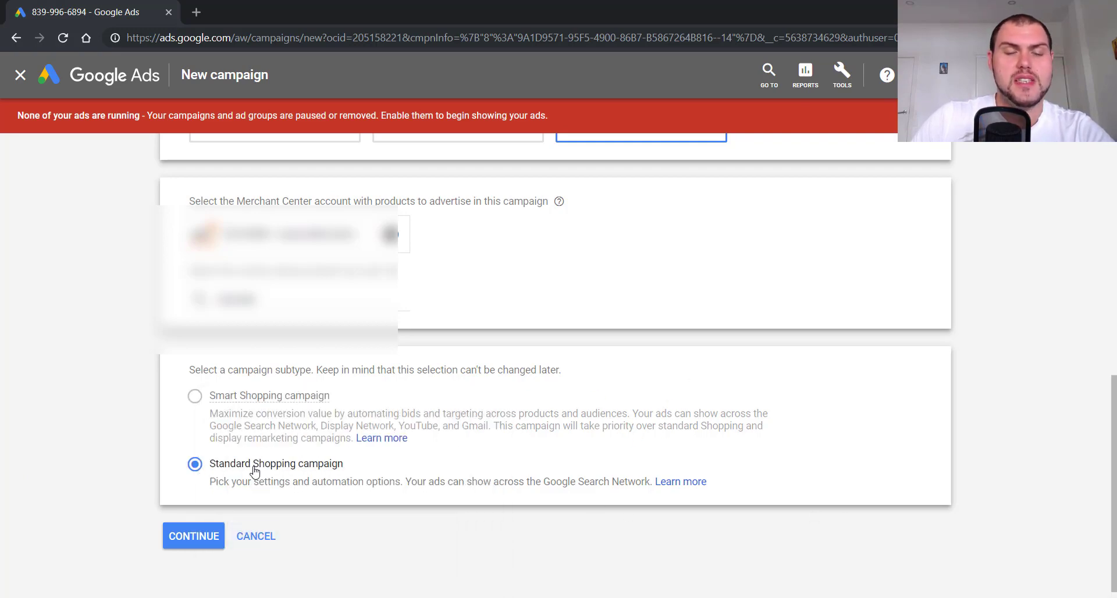
click(194, 536)
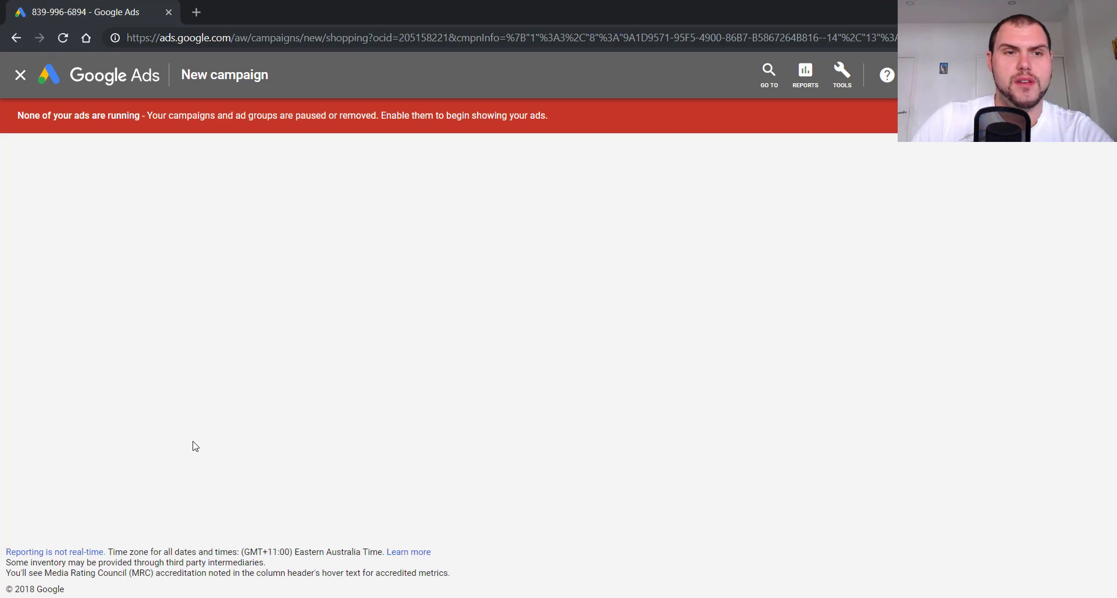
- Name the campaign "General Test"
click(405, 314)
text(G)
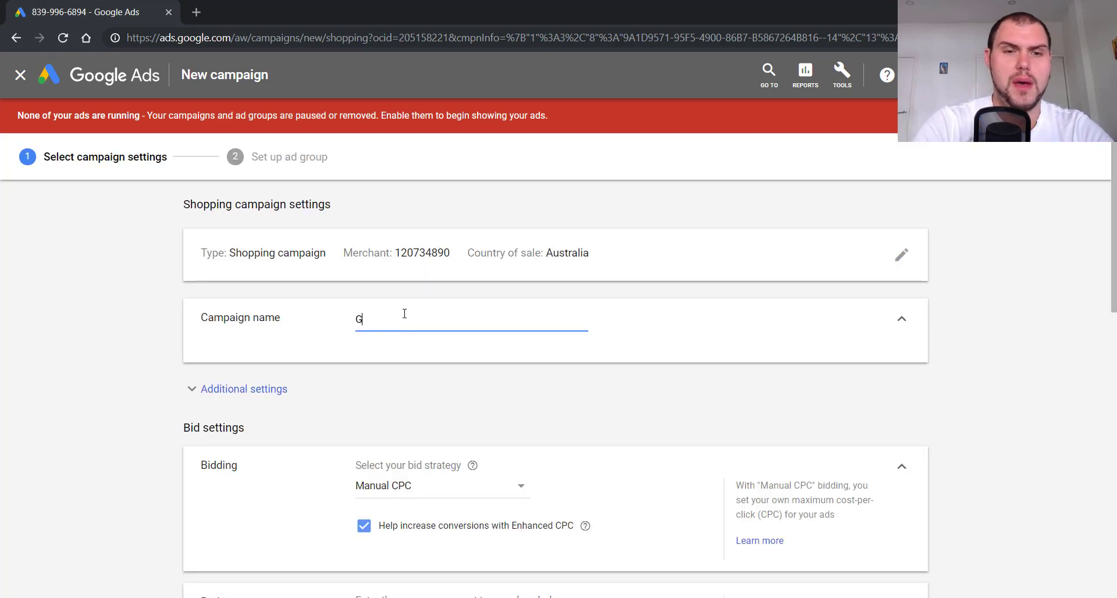
text(eneral Te)
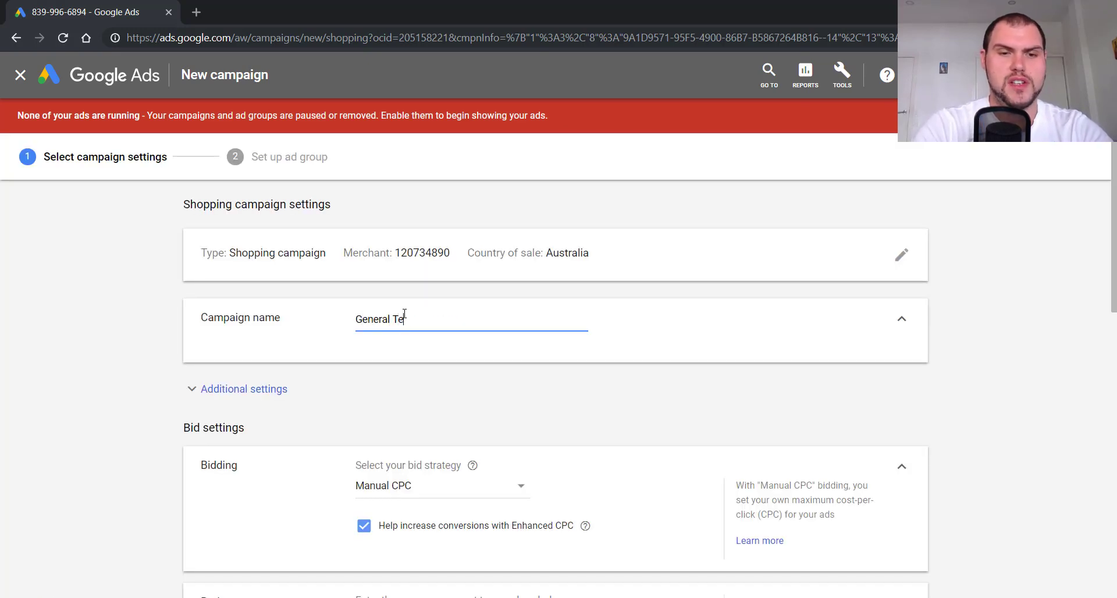
text(st)
- Set the bid strategy to Maximize clicks with a maximum CPC bid limit of A$0.55
scroll(386, 354, down, 2)
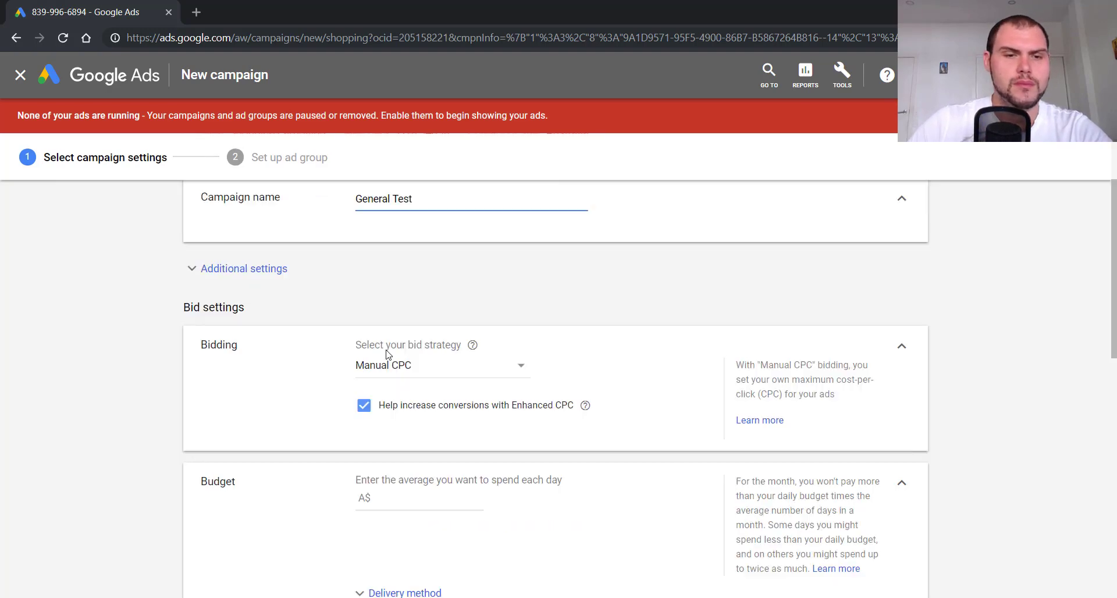
click(469, 373)
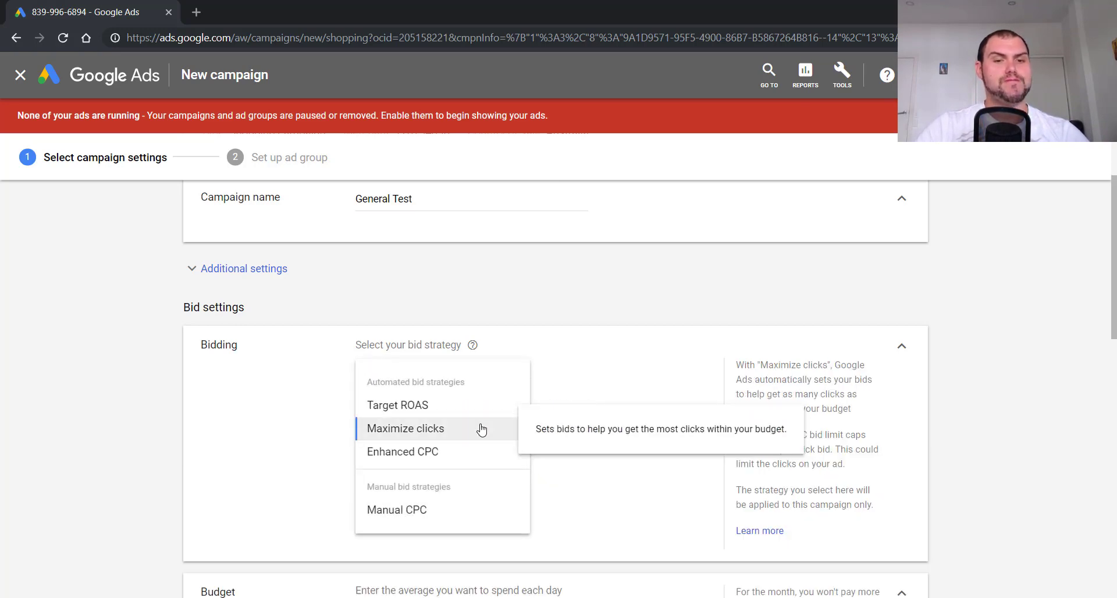
click(481, 430)
click(410, 414)
text(0.5)
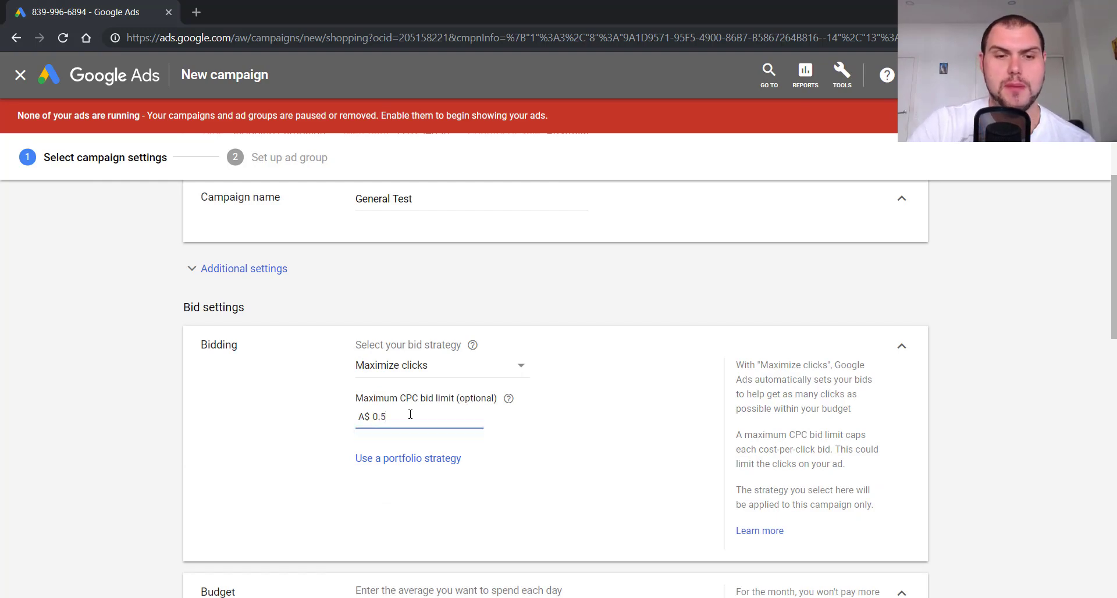
text(5)
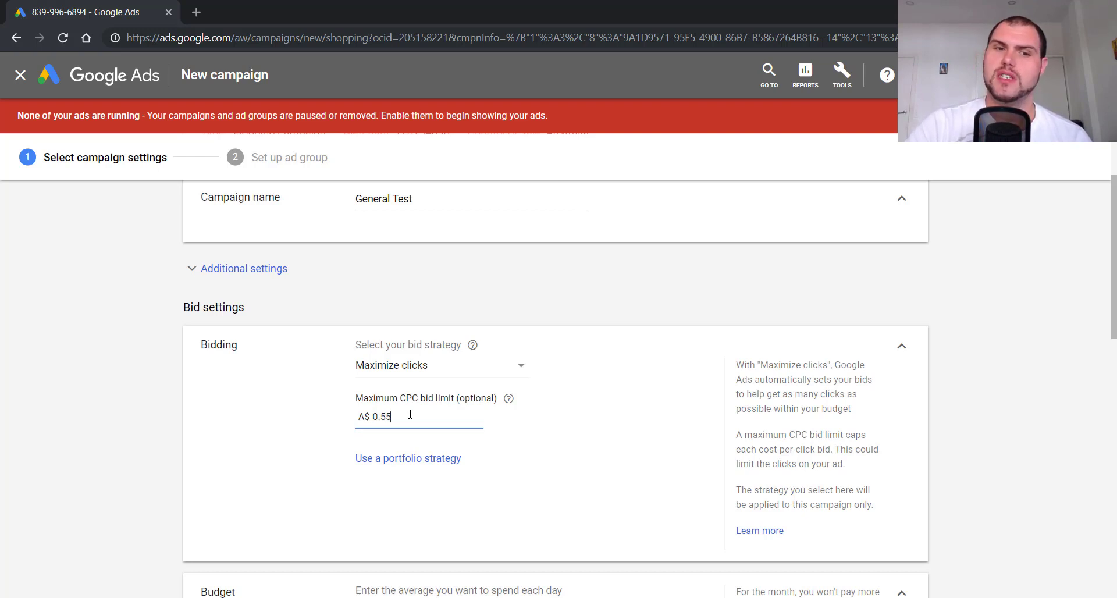
- Try a maximum CPC bid limit of A$0.6 and restore the limit to A$0.55
key(BackSpace)
key(BackSpace)
key(BackSpace)
key(BackSpace)
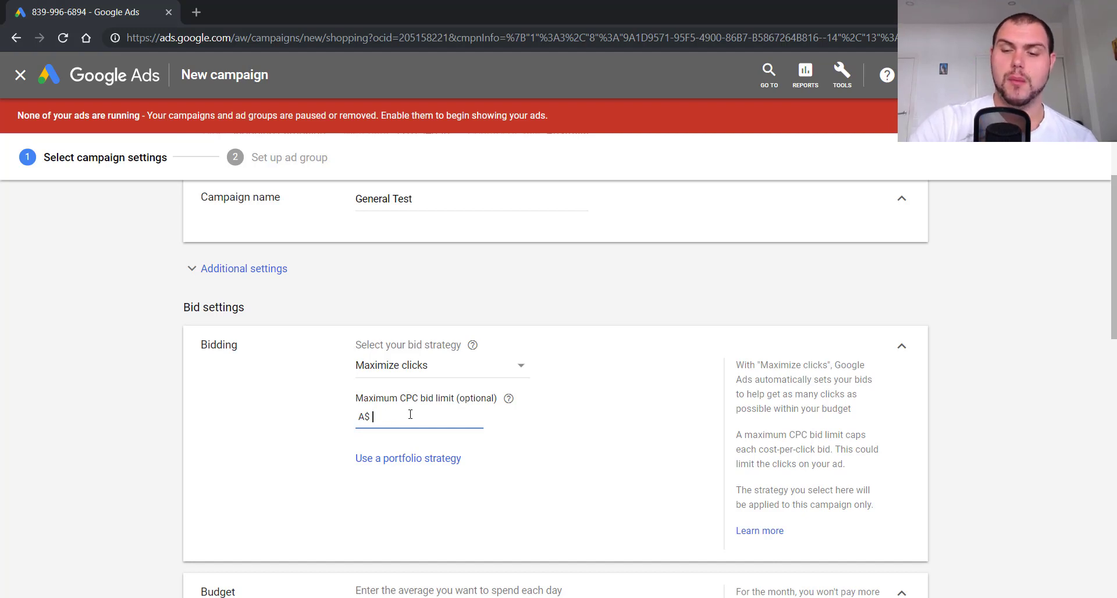
text(0)
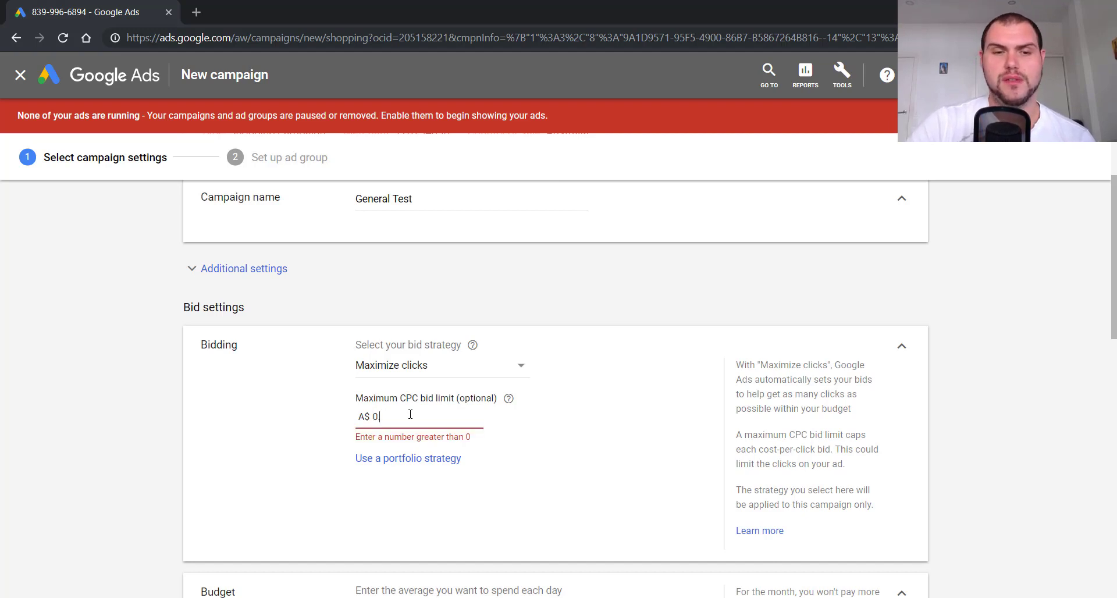
text(.6)
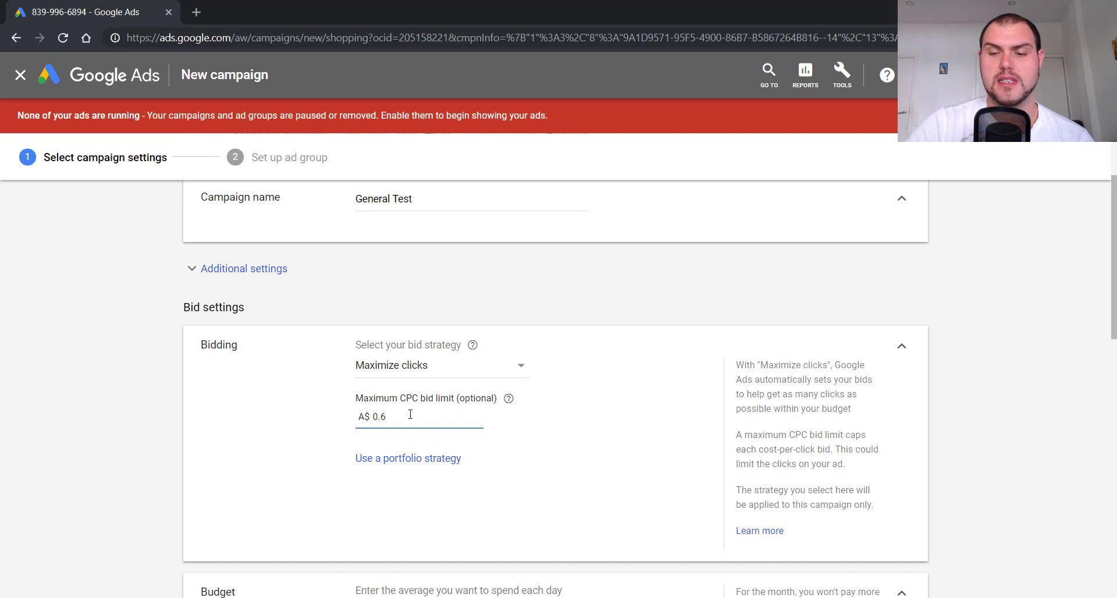
key(BackSpace)
key(BackSpace)
key(BackSpace)
text(7)
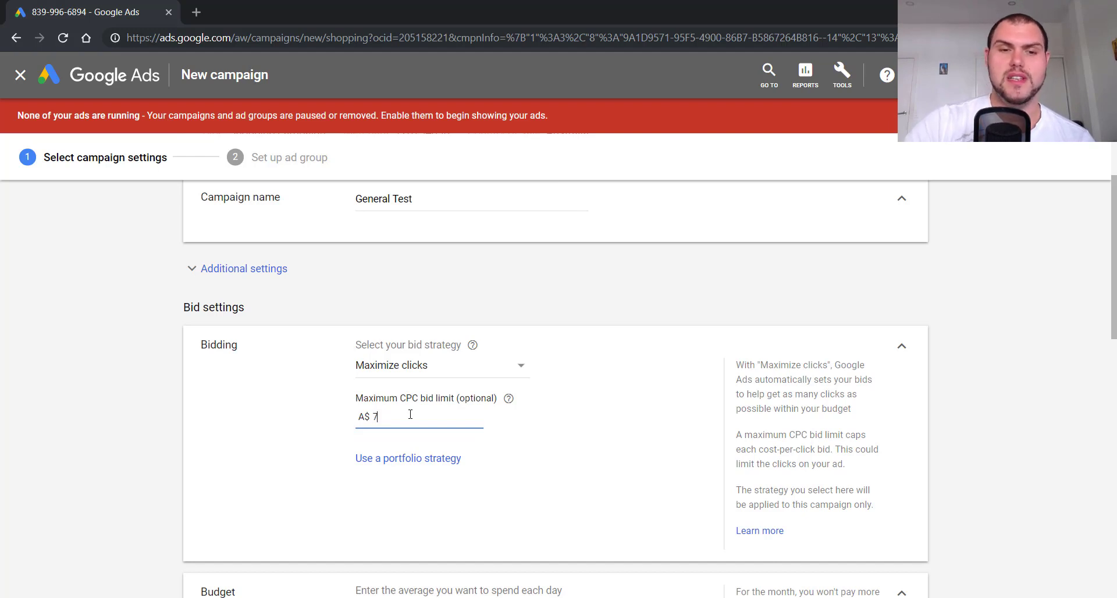
key(BackSpace)
text(0)
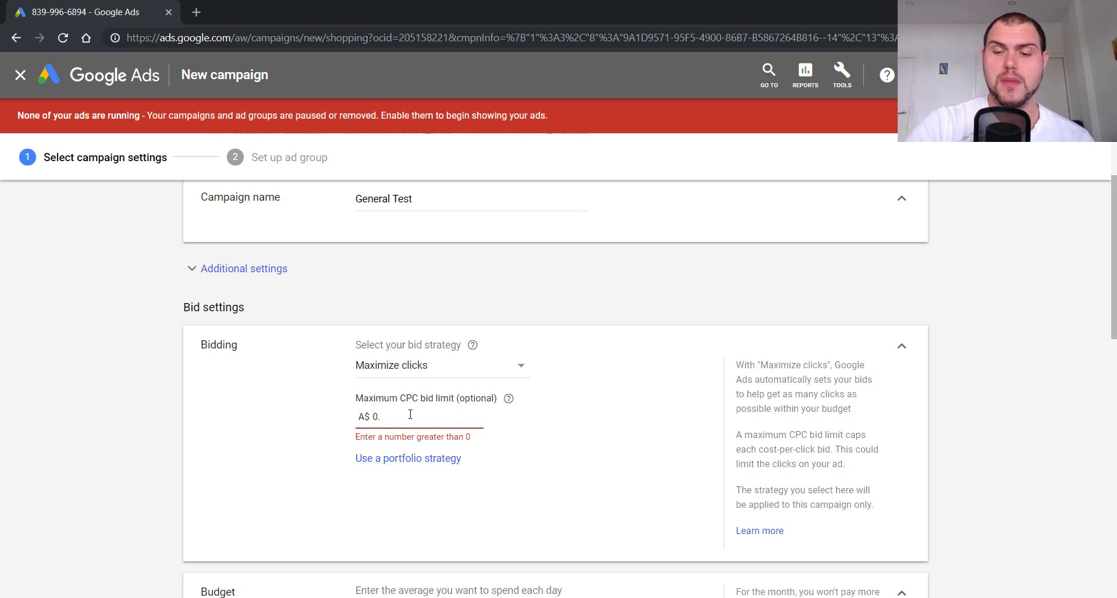
text(.55)
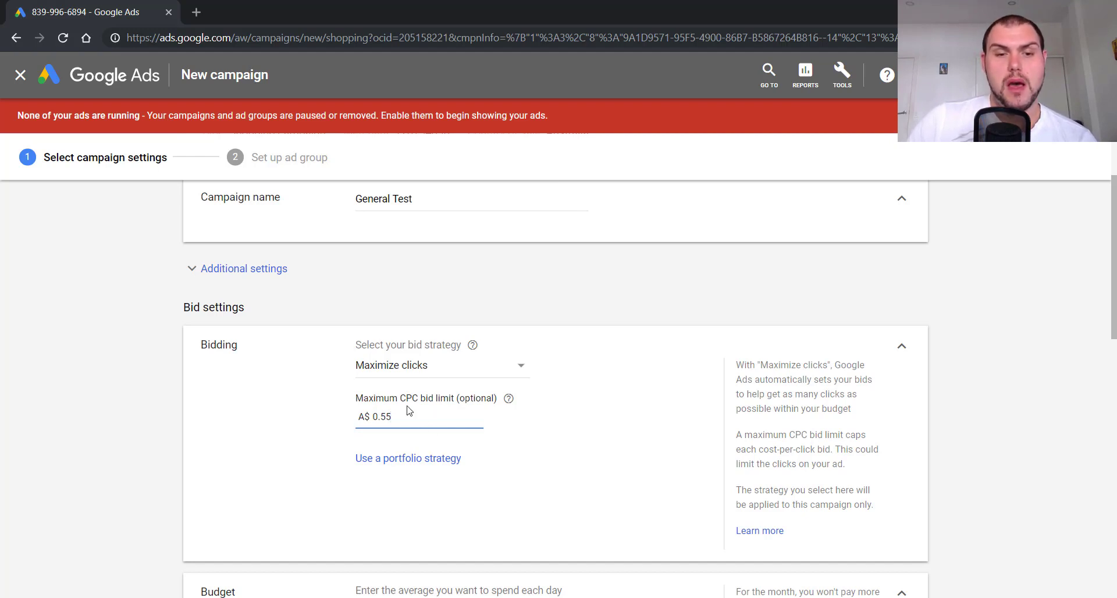
- Examine the campaign's daily budget, delivery method, campaign priority, network and location settings
scroll(437, 435, down, 2)
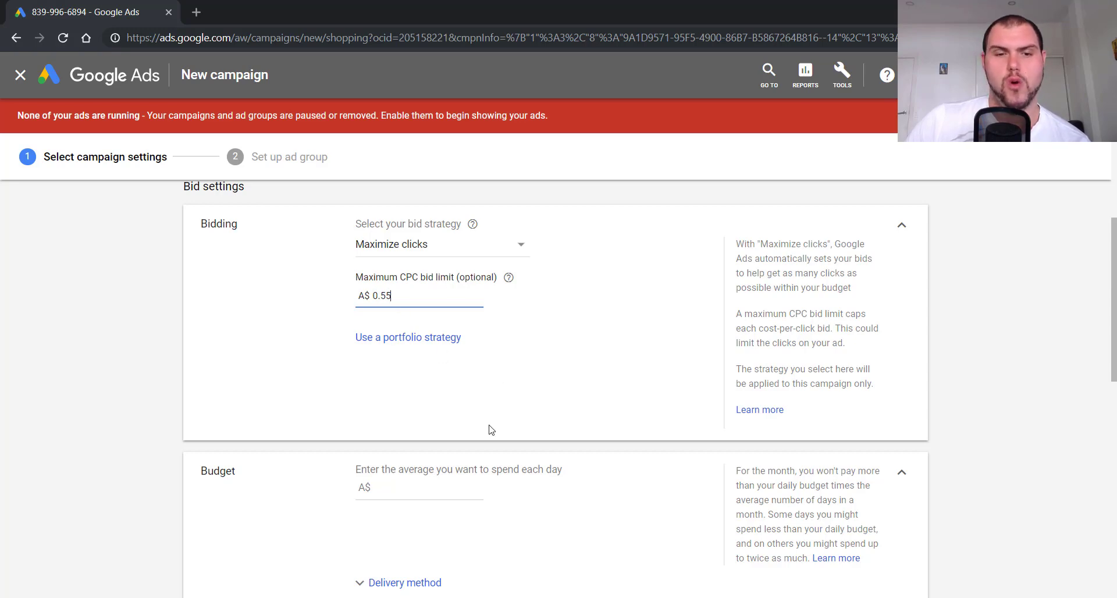
scroll(489, 429, down, 2)
click(452, 360)
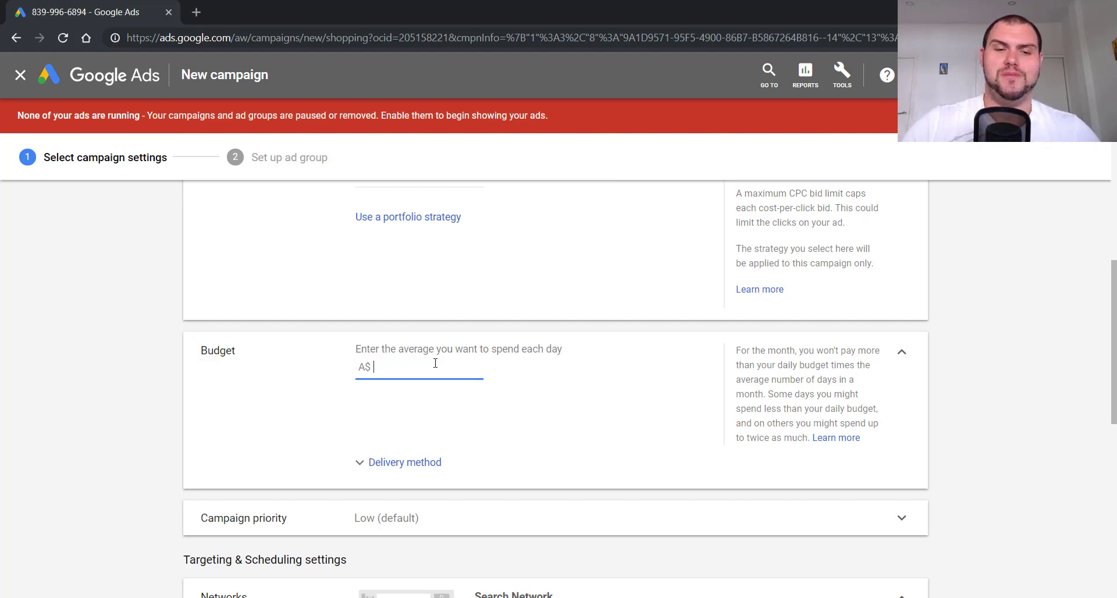
scroll(477, 414, down, 2)
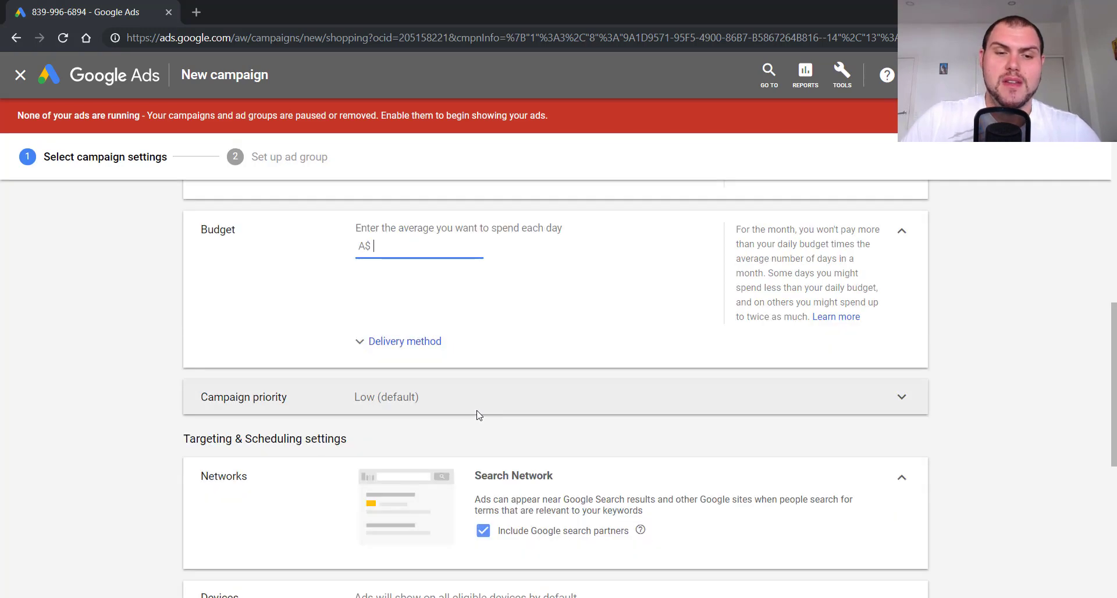
click(405, 341)
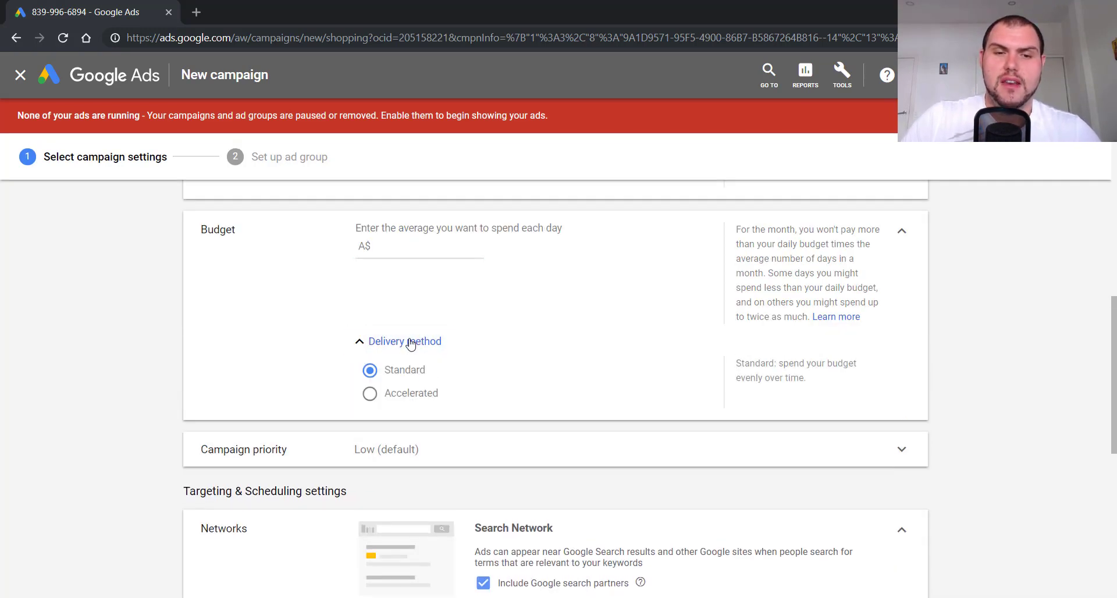
click(410, 342)
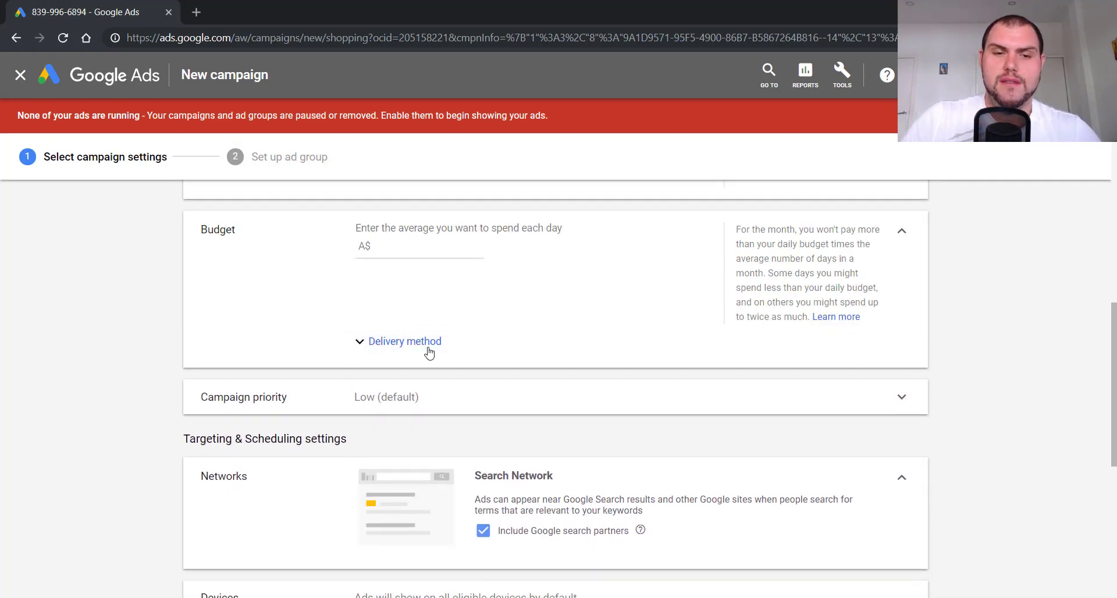
click(427, 399)
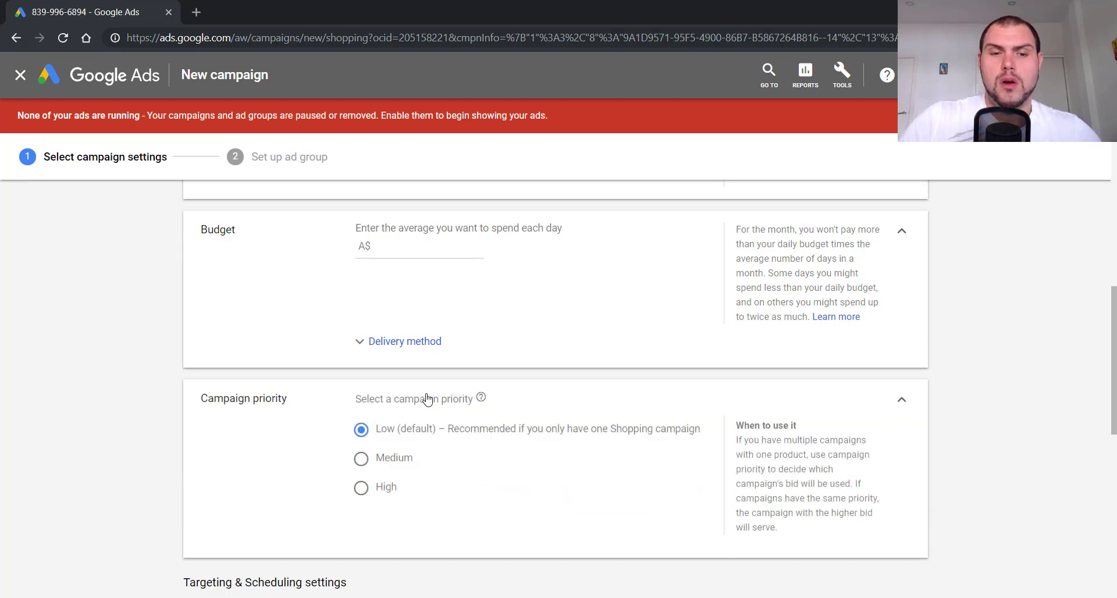
click(901, 399)
scroll(571, 469, down, 2)
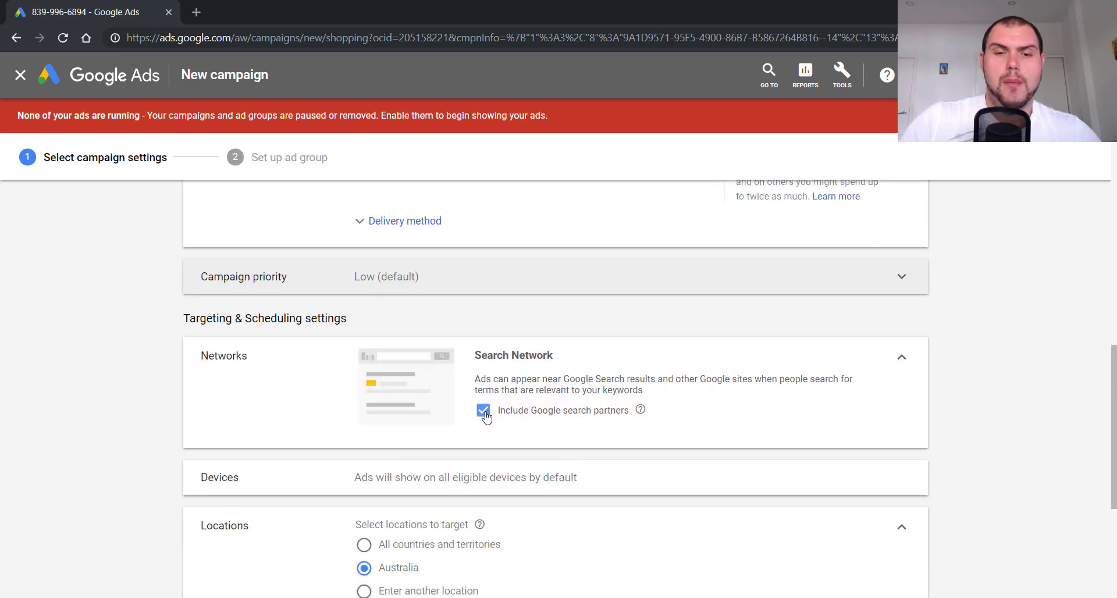
mouse_move(641, 414)
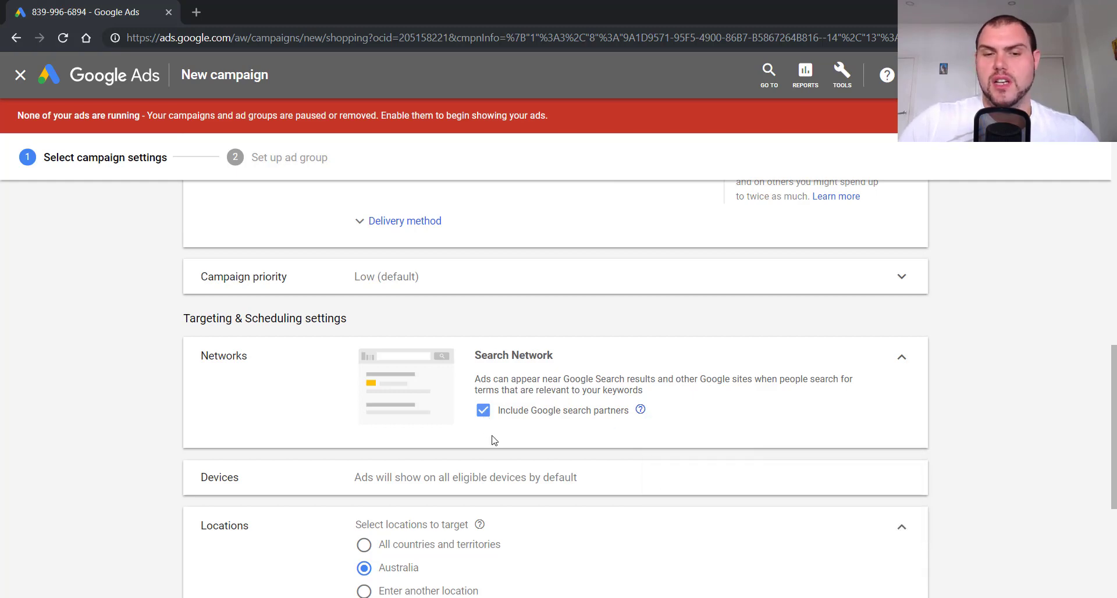
scroll(497, 445, down, 2)
scroll(520, 413, down, 2)
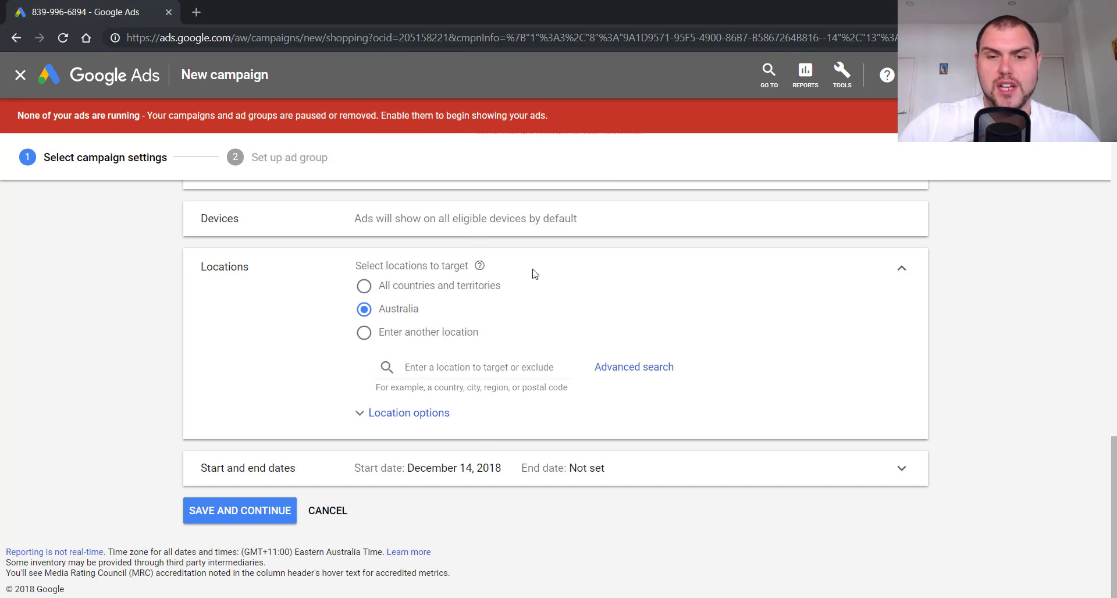
- Set the average daily budget to A$20 and save the campaign settings
click(225, 523)
text(20)
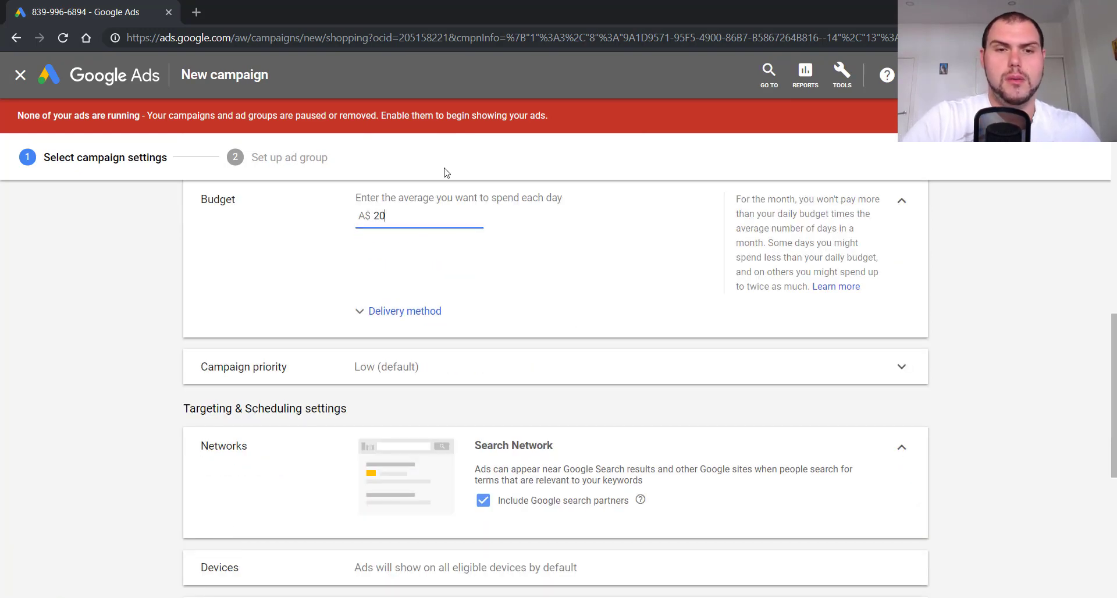
click(275, 515)
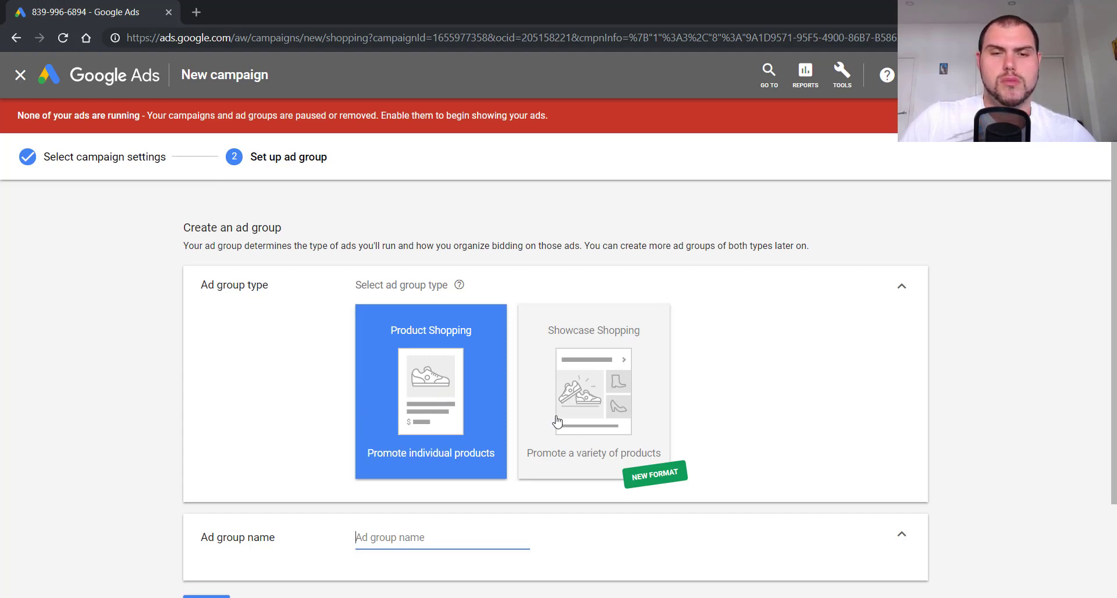
- Name the Product Shopping ad group "All products" and save it
scroll(391, 438, down, 2)
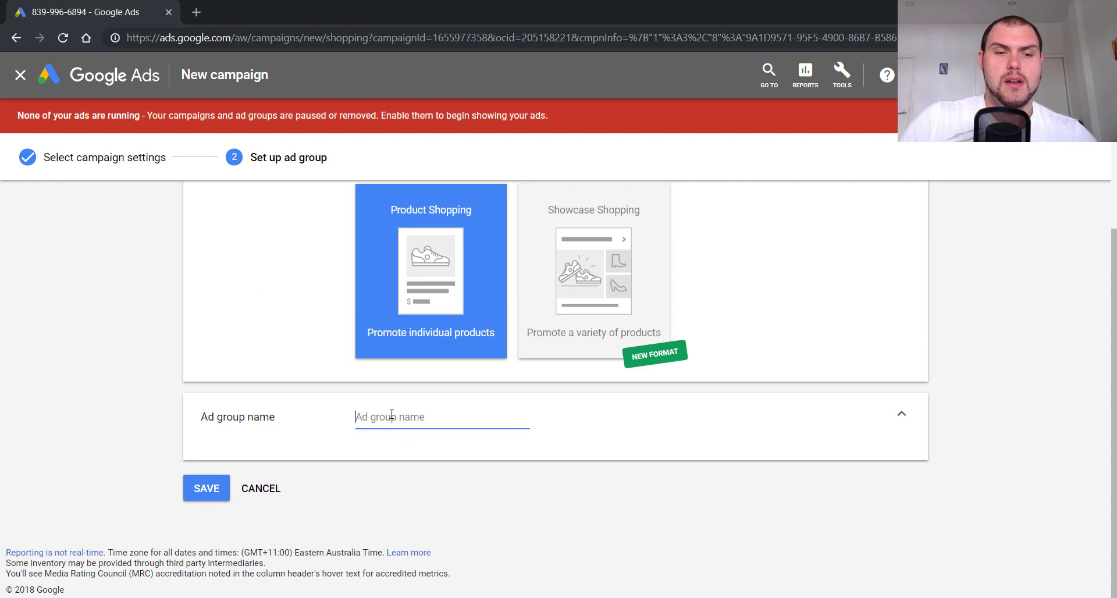
text(Gen)
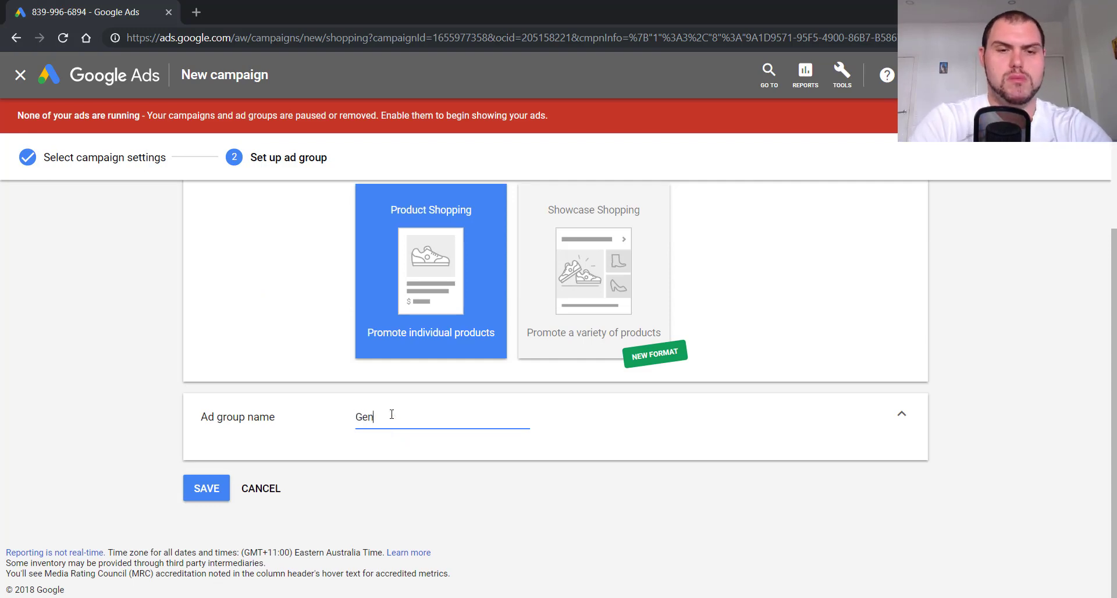
text(e)
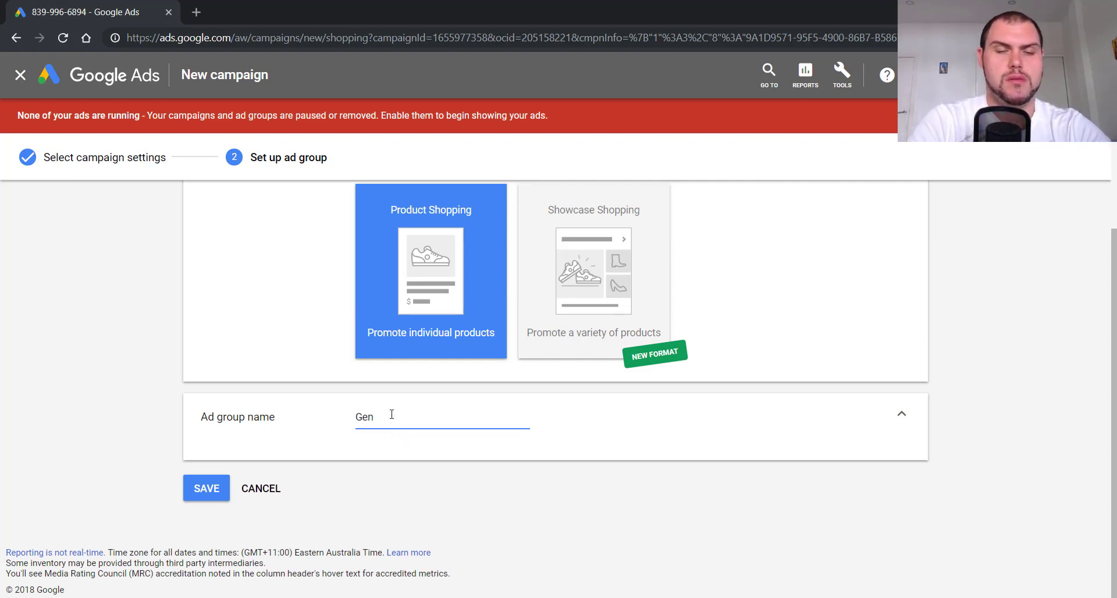
key(BackSpace)
key(BackSpace)
text(All products)
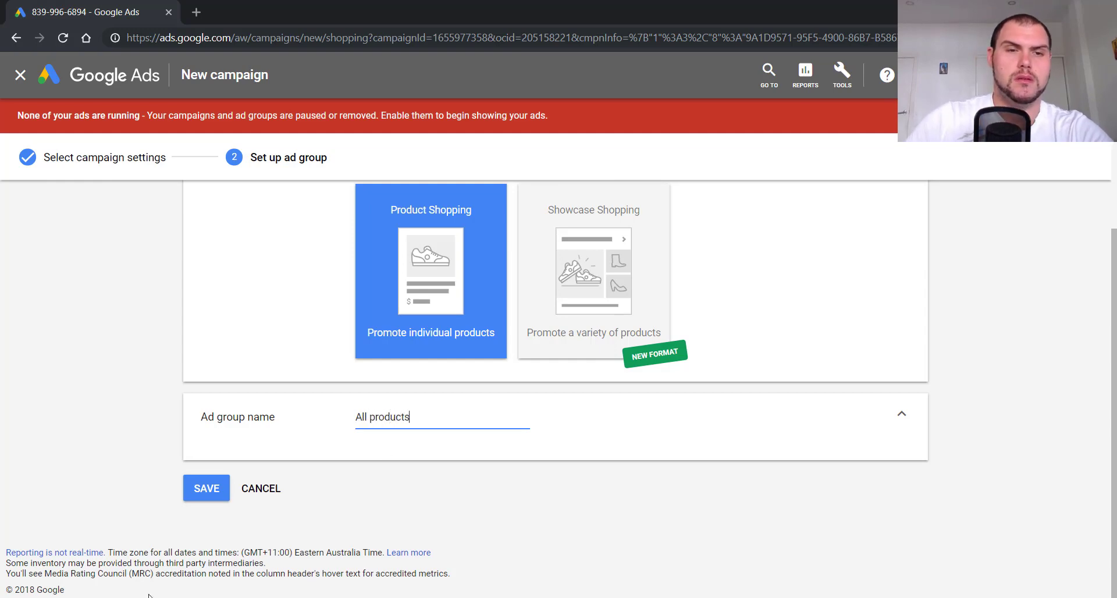
click(208, 486)
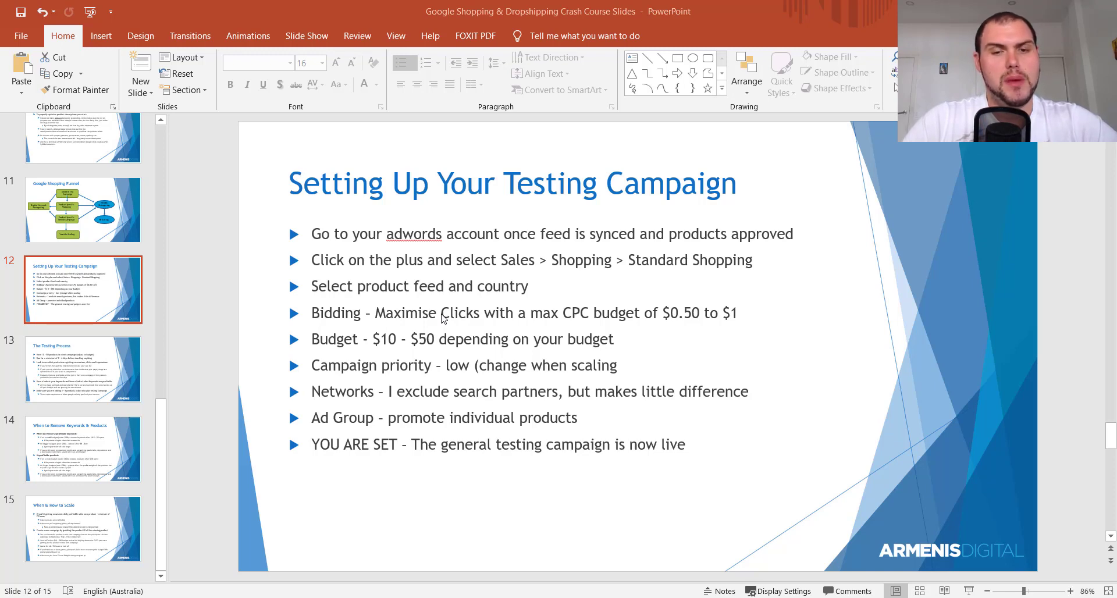
- Display slide 13, "The Testing Process", in the PowerPoint presentation
click(92, 349)
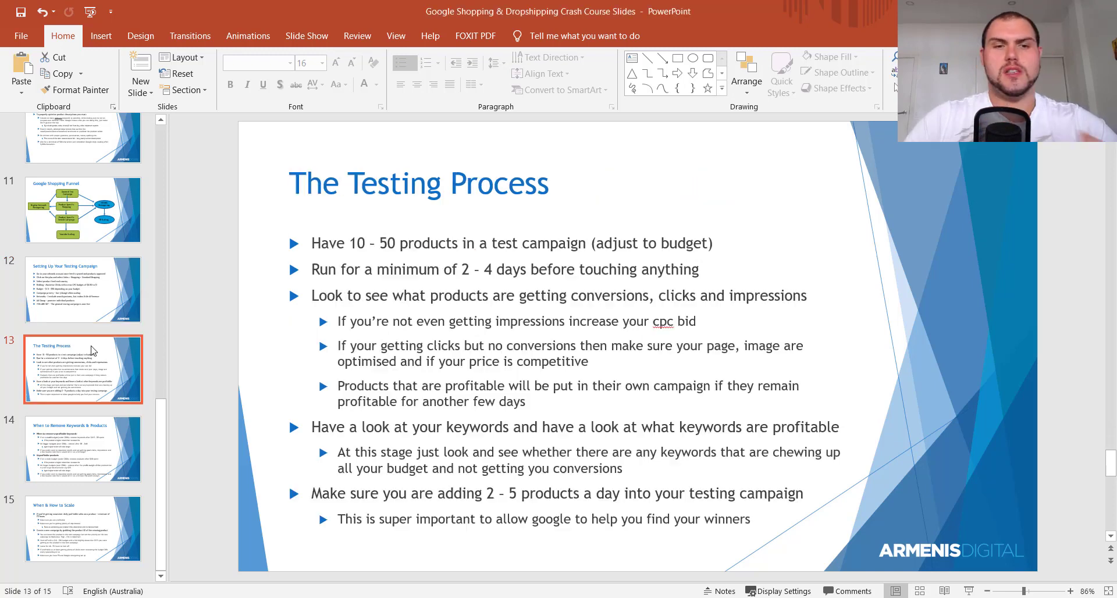